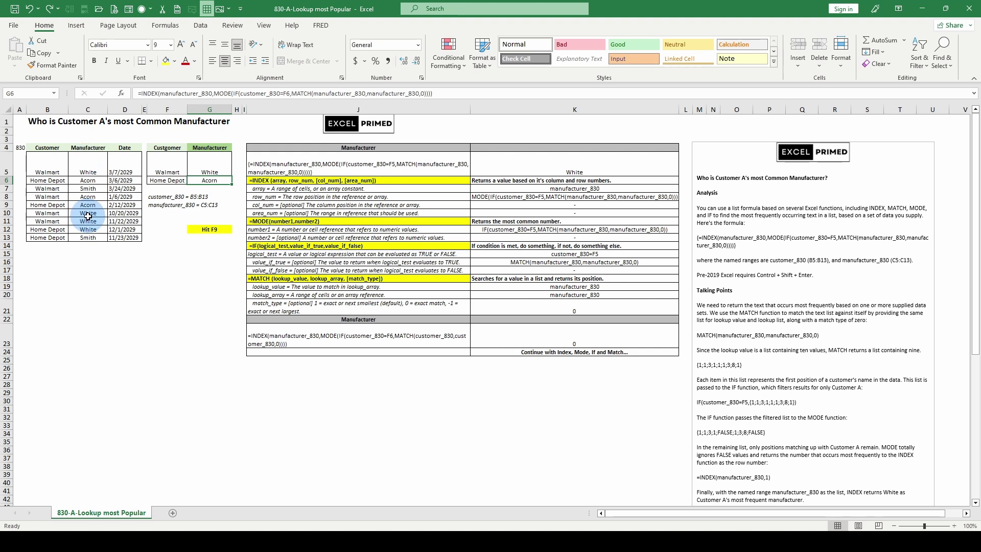
# Inspect the formula in G5 by highlighting the IF function's logical_test and value_if_true arguments in turn.
pyautogui.press('Up')
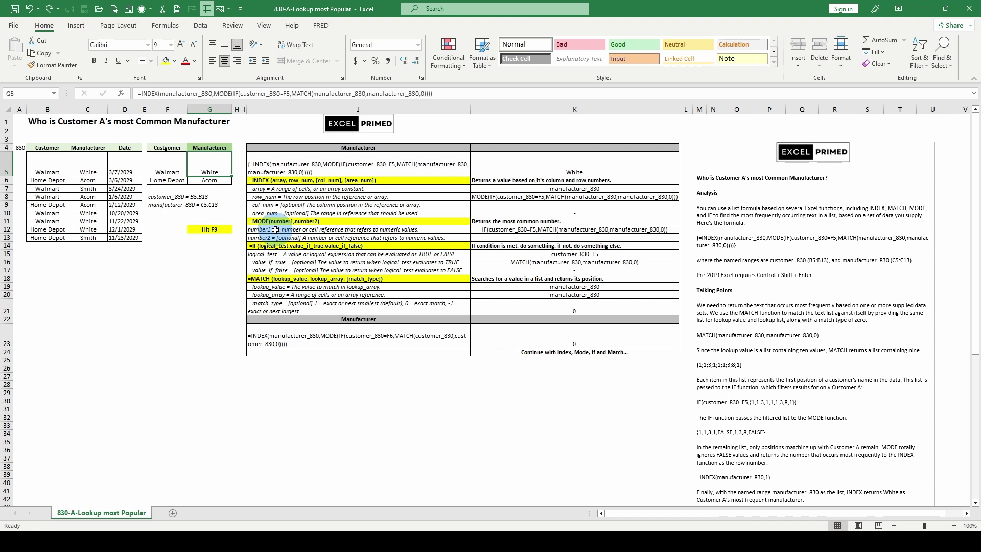
pyautogui.click(239, 93)
pyautogui.click(248, 110)
pyautogui.click(250, 93)
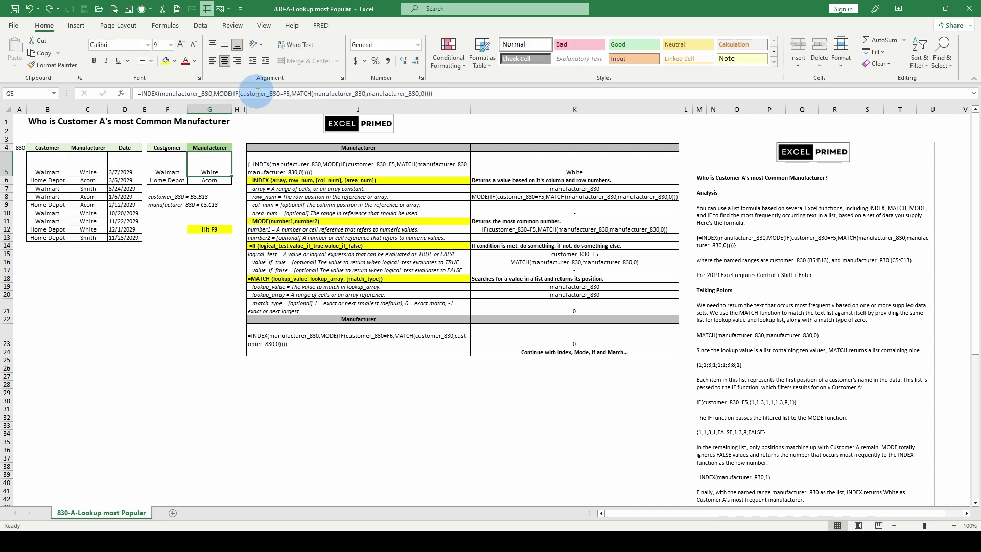
pyautogui.click(257, 110)
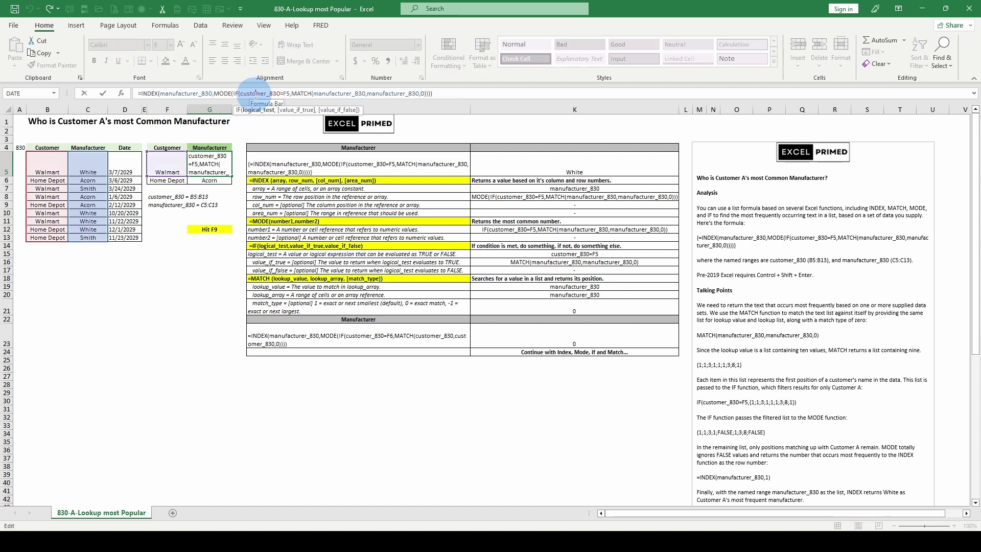
pyautogui.click(296, 109)
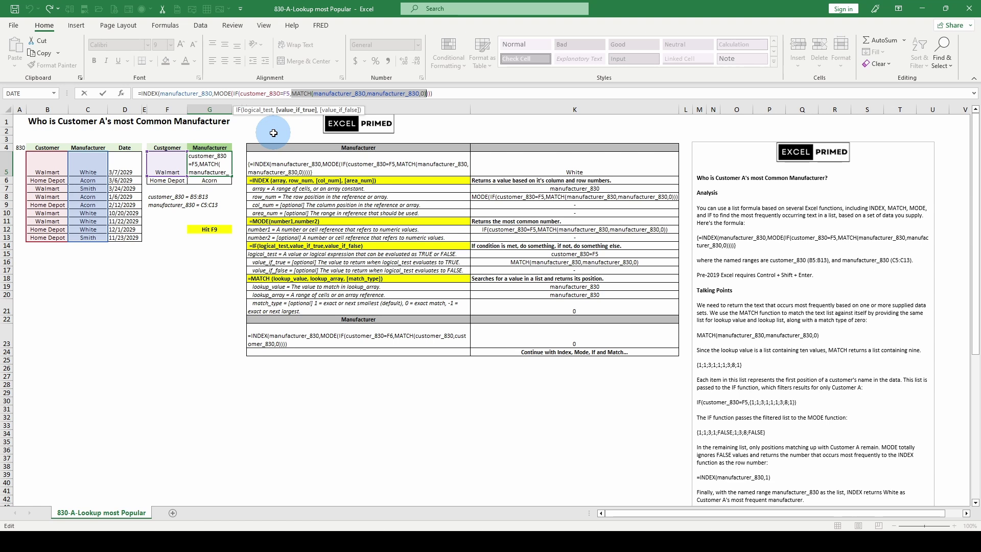
# Highlight the MATCH function's lookup_value and lookup_array arguments in the G5 formula, and leave editing without changes.
pyautogui.click(327, 93)
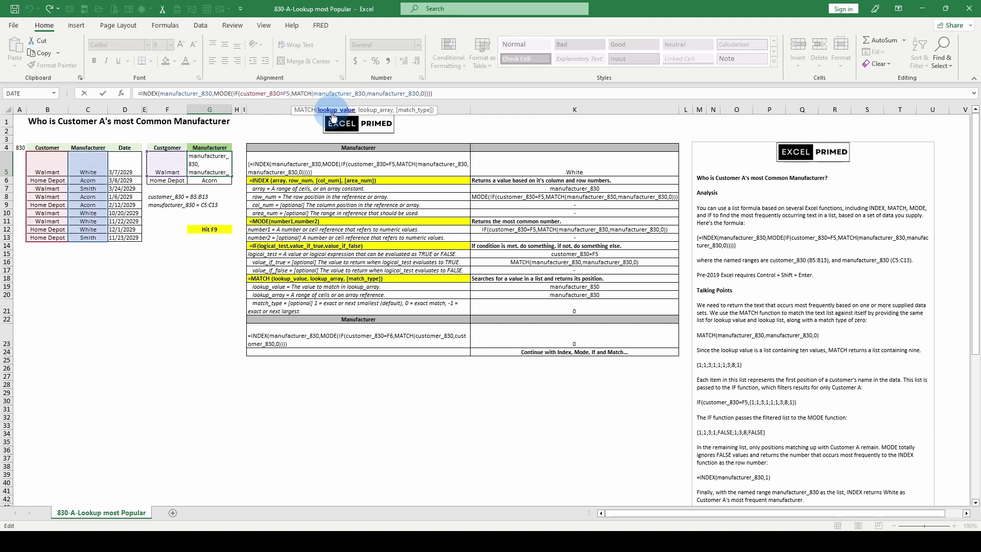
pyautogui.click(332, 112)
pyautogui.click(388, 114)
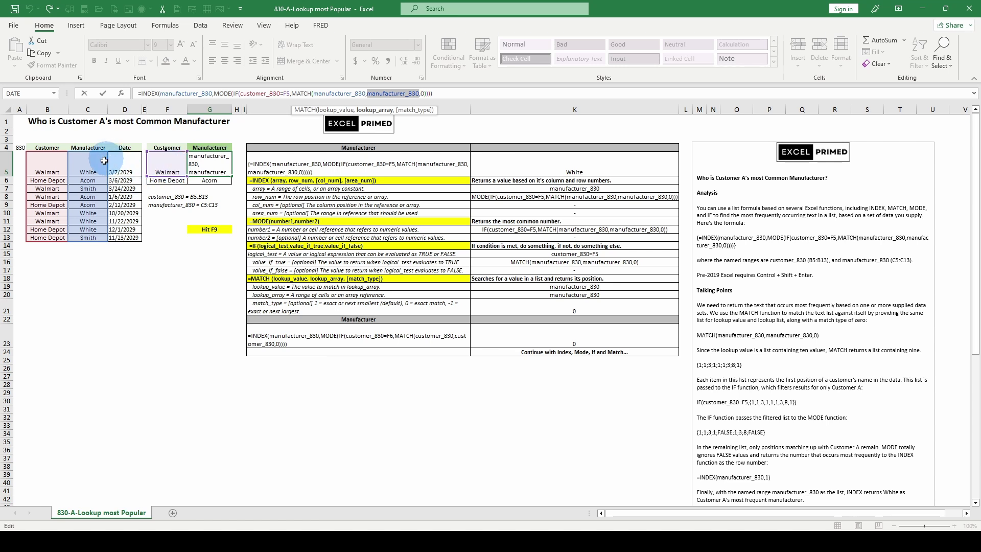
pyautogui.press('Escape')
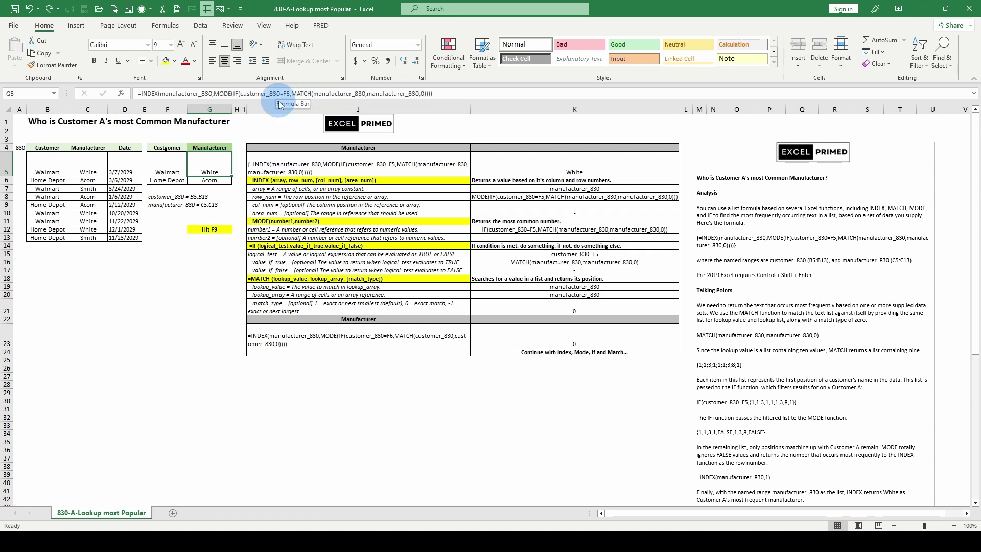
# Evaluate MATCH's lookup_value and lookup_array arguments in place within the G5 formula, and discard the evaluation.
pyautogui.doubleClick(325, 94)
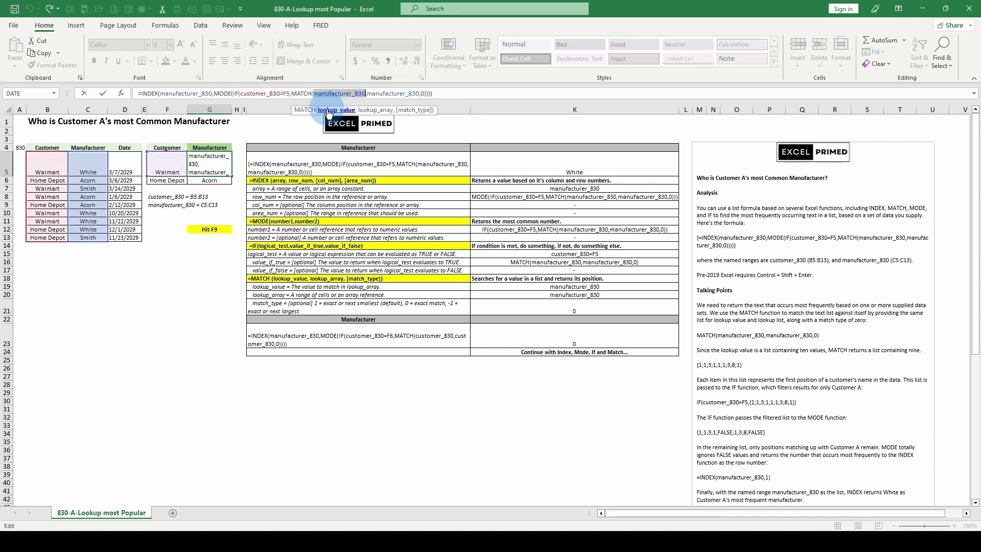
pyautogui.press('F9')
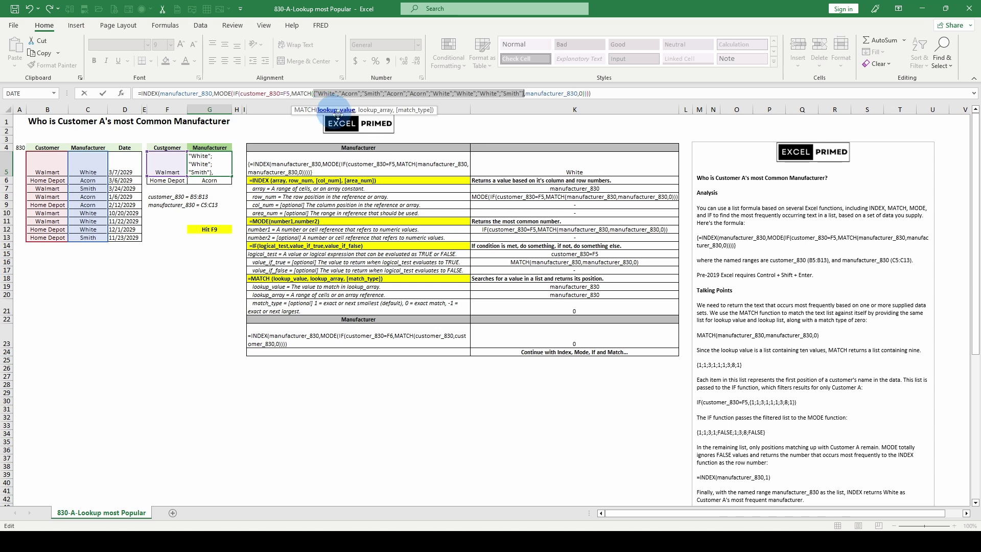
pyautogui.click(409, 110)
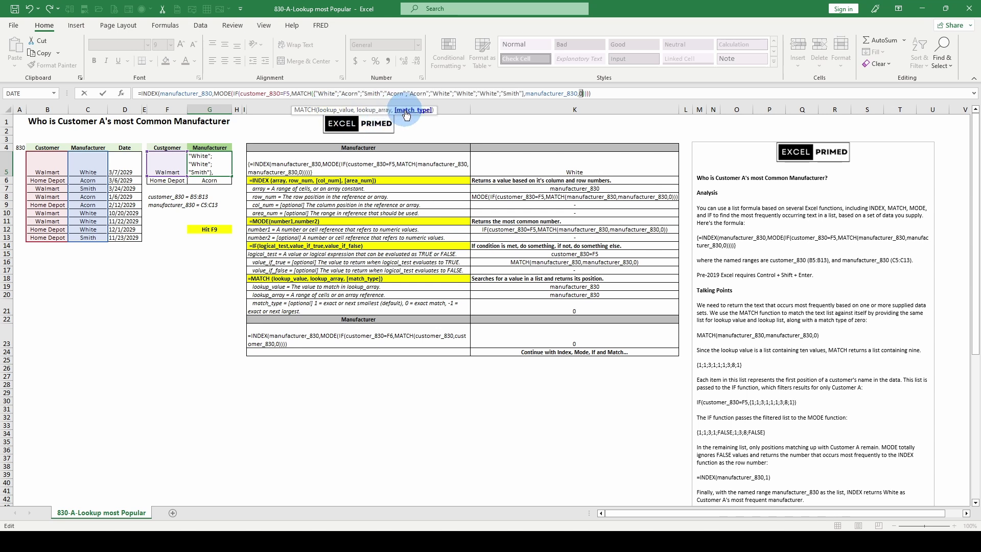
pyautogui.click(374, 110)
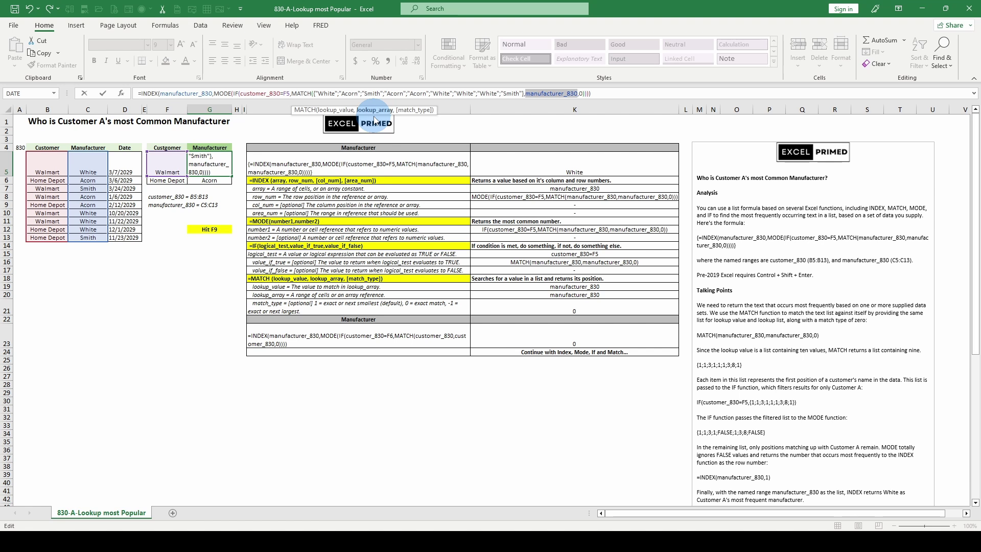
pyautogui.press('F9')
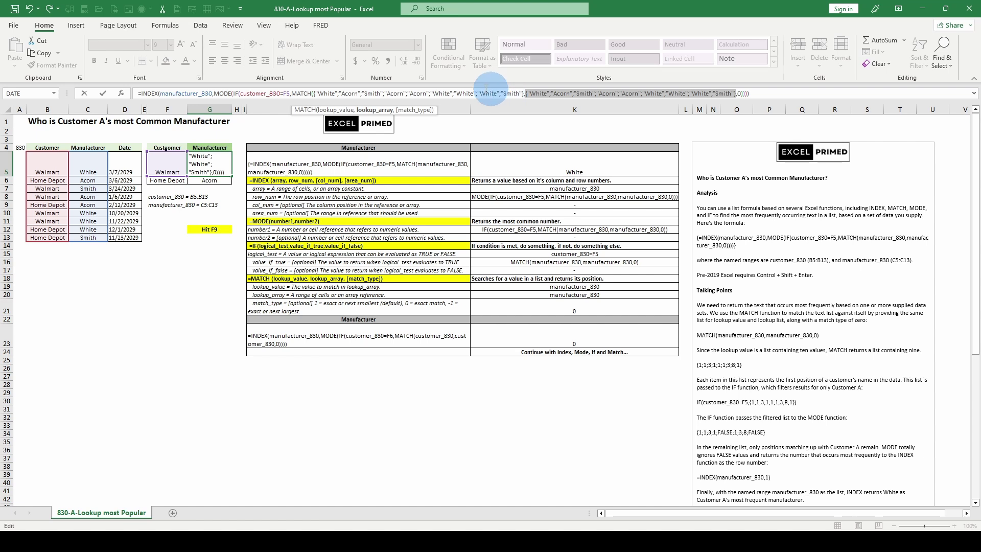
pyautogui.press('Escape')
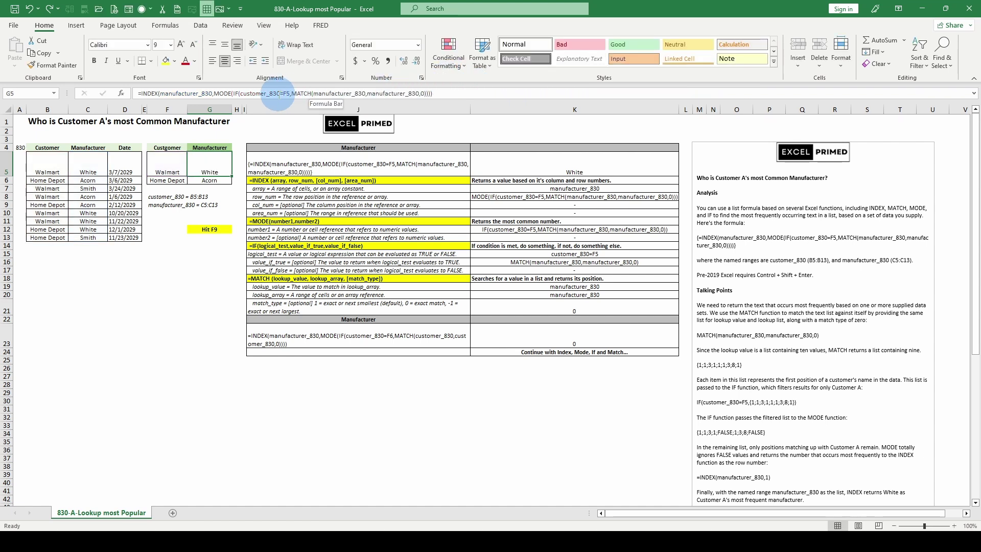
# Evaluate the whole MATCH expression used as IF's value_if_true in the G5 formula, and discard the evaluation.
pyautogui.click(327, 93)
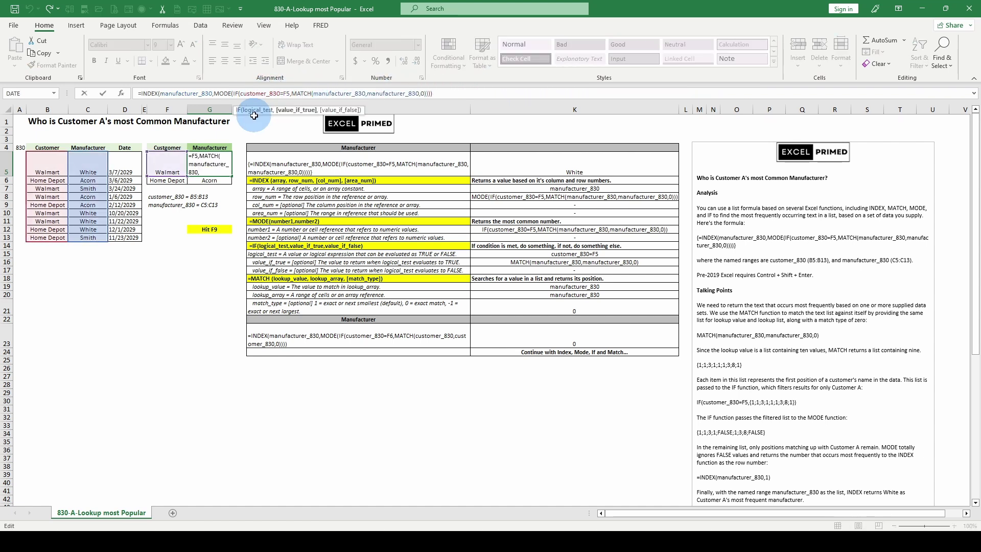
pyautogui.click(296, 110)
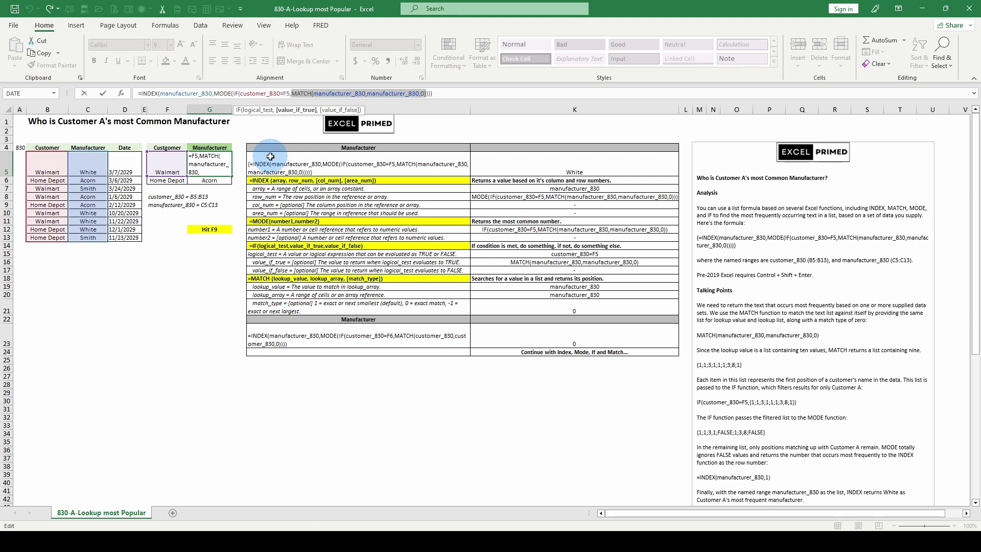
pyautogui.press('F9')
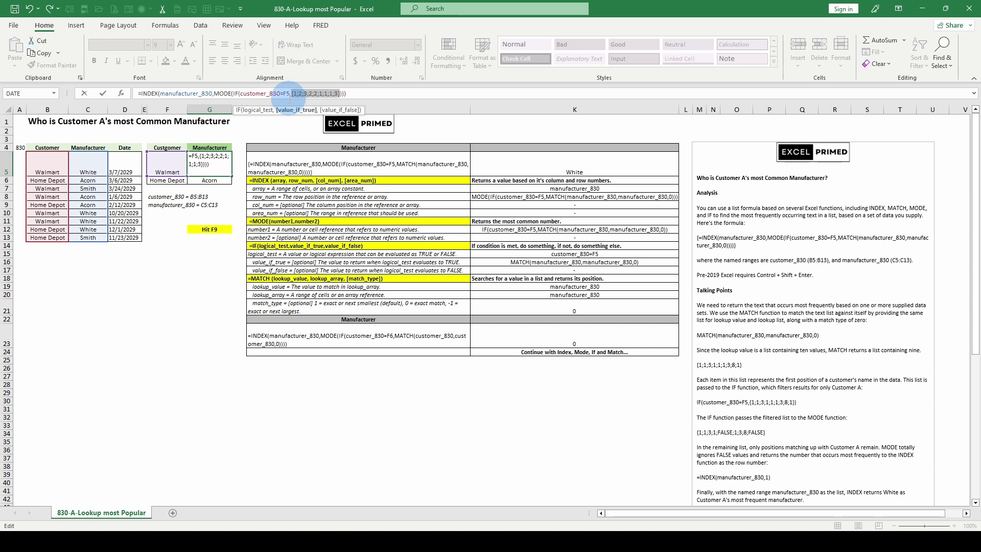
pyautogui.press('Escape')
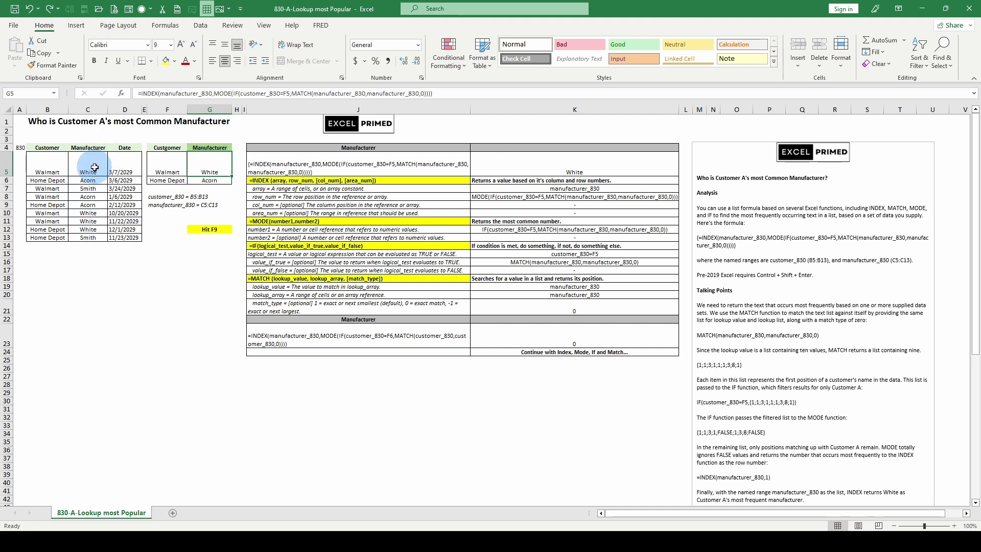
# Check the Home Depot formula in G6 and read through the Analysis, Talking Points, Mode and Alternative notes beside the tables.
pyautogui.click(207, 181)
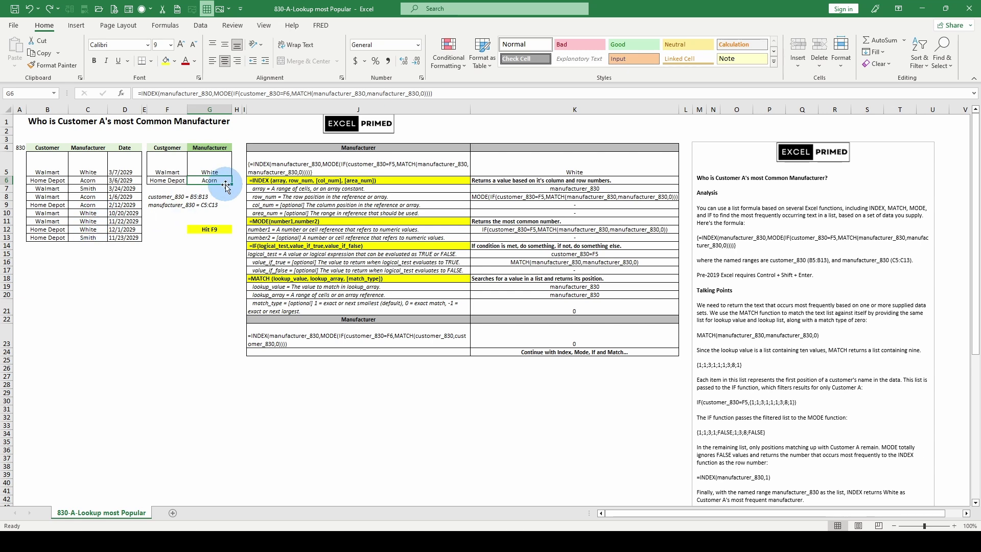
pyautogui.scroll(-9, 756, 316)
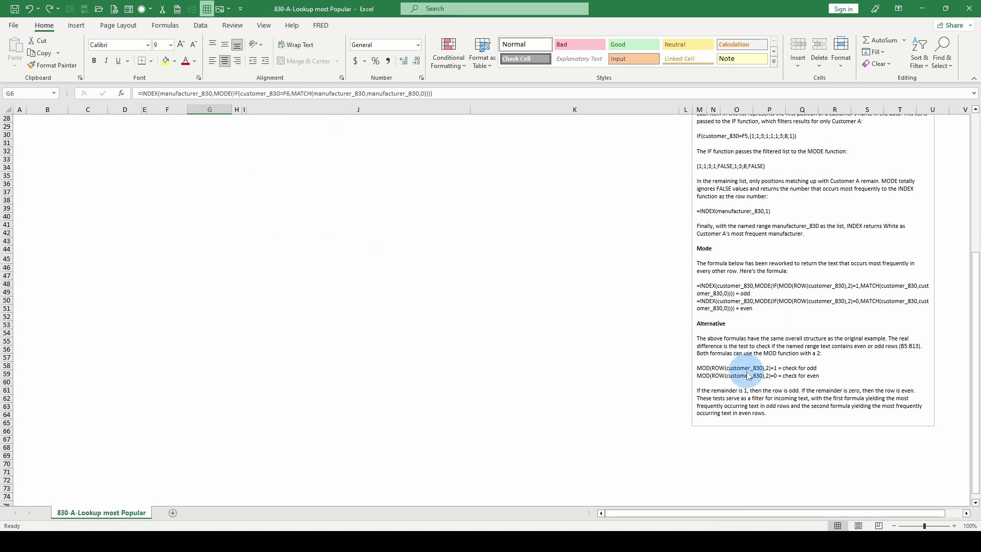
pyautogui.scroll(4, 761, 316)
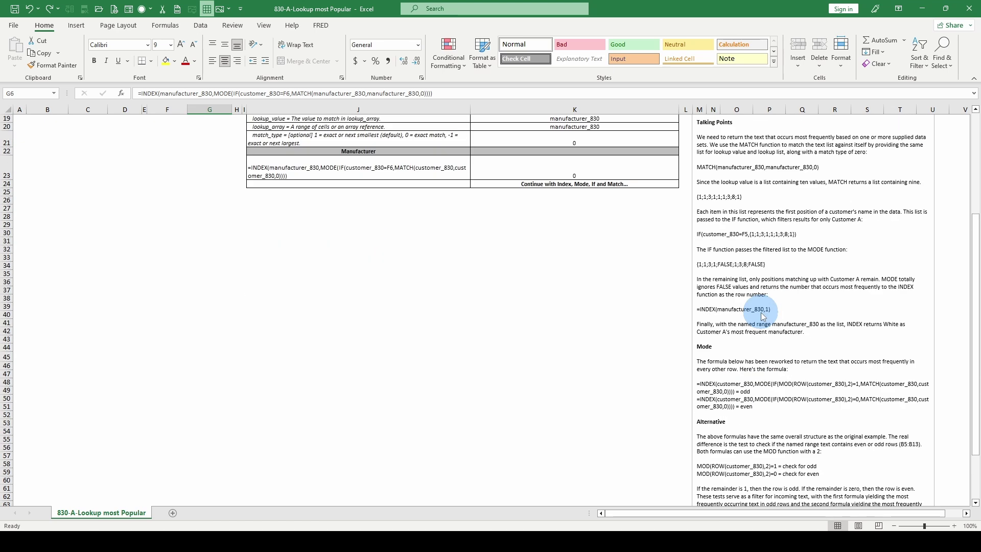
pyautogui.scroll(4, 762, 316)
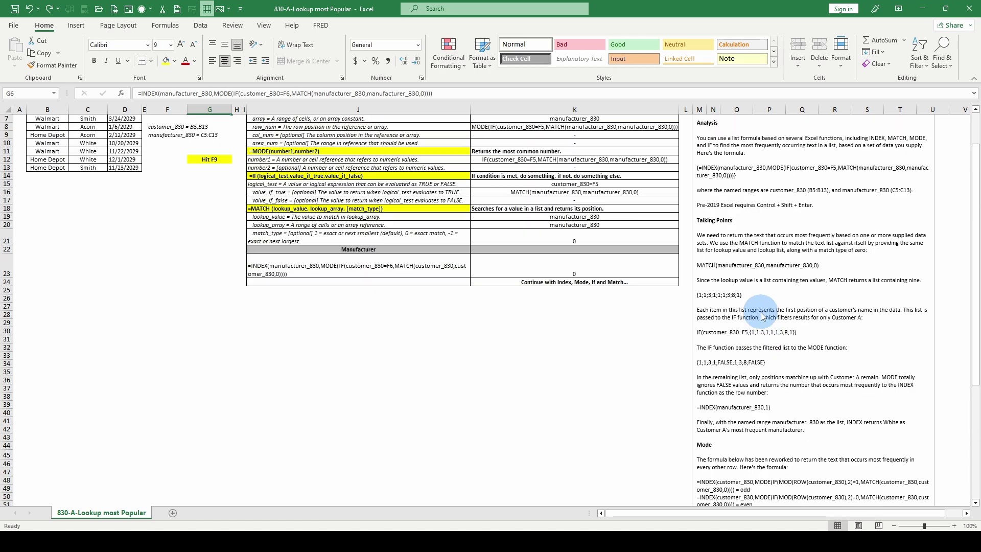
pyautogui.scroll(-7, 562, 332)
pyautogui.scroll(5, 513, 336)
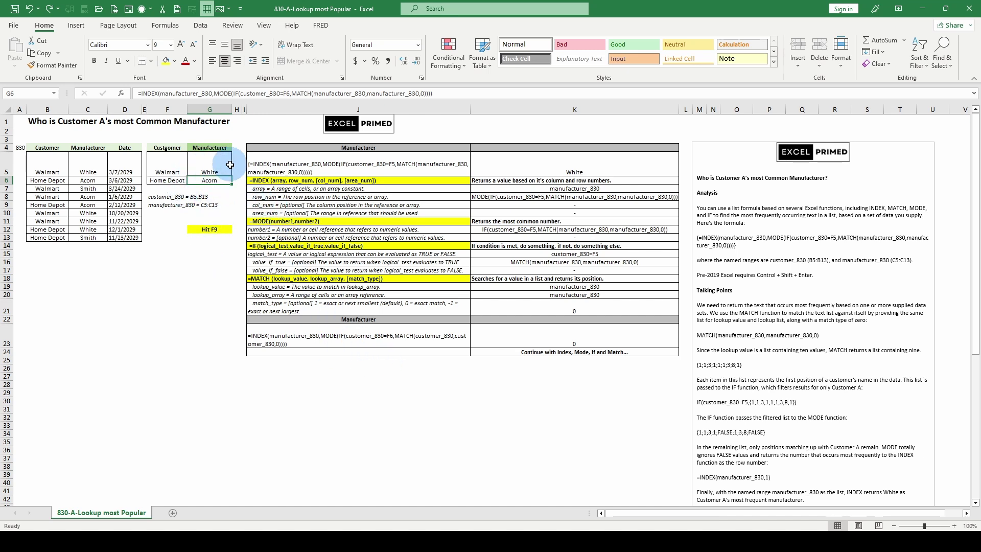
pyautogui.scroll(-2, 343, 368)
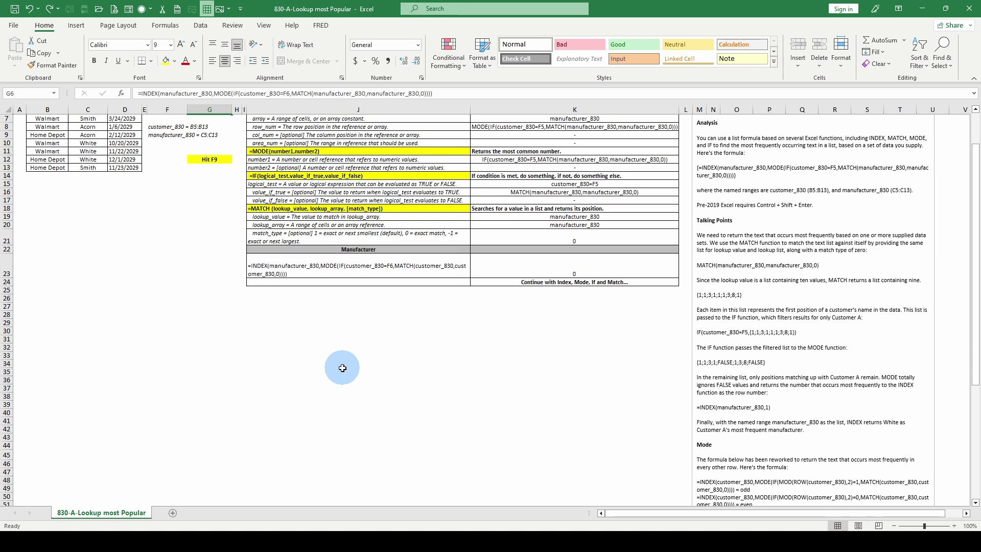
pyautogui.scroll(2, 342, 368)
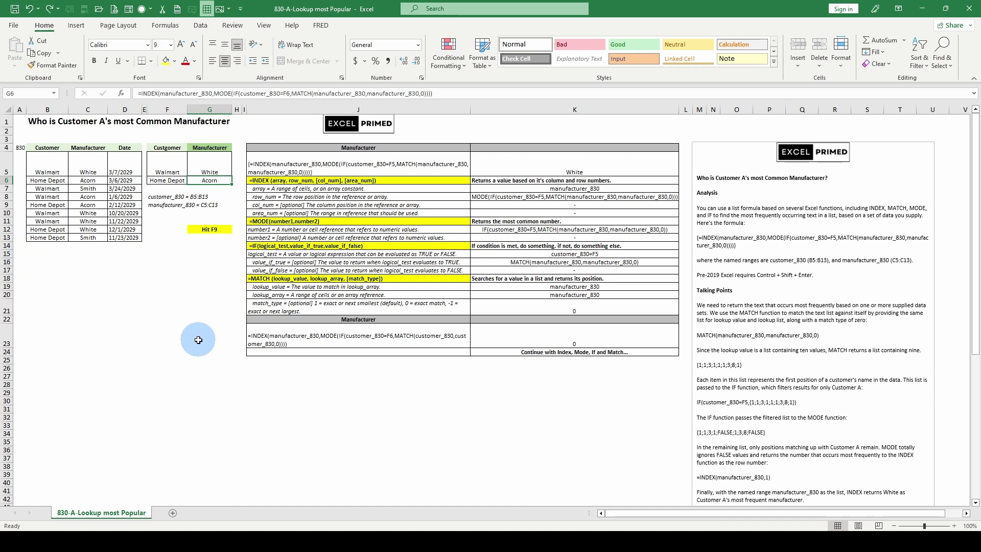
# Examine the formula in J23 below the function breakdown, and move the selection to empty cell F21.
pyautogui.scroll(-1, 665, 286)
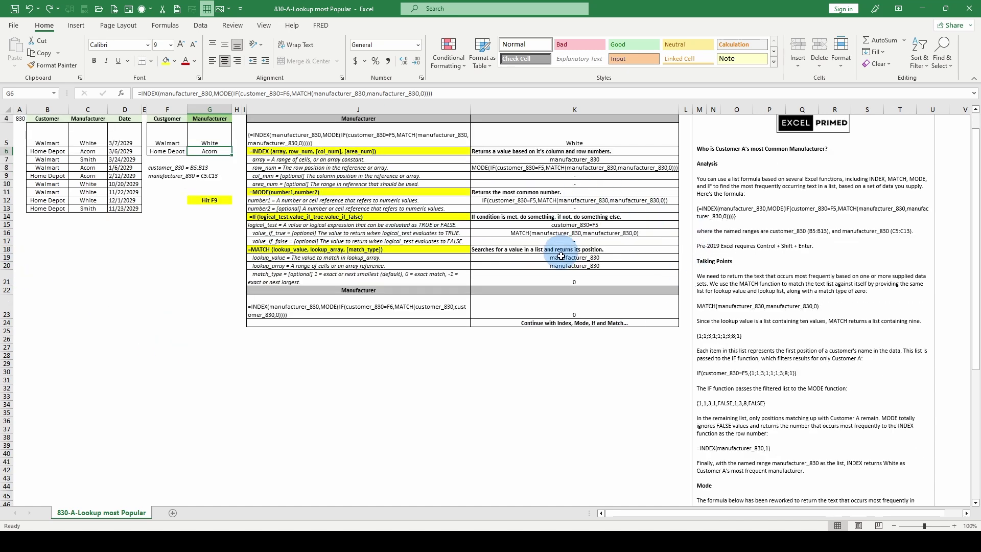
pyautogui.scroll(1, 572, 276)
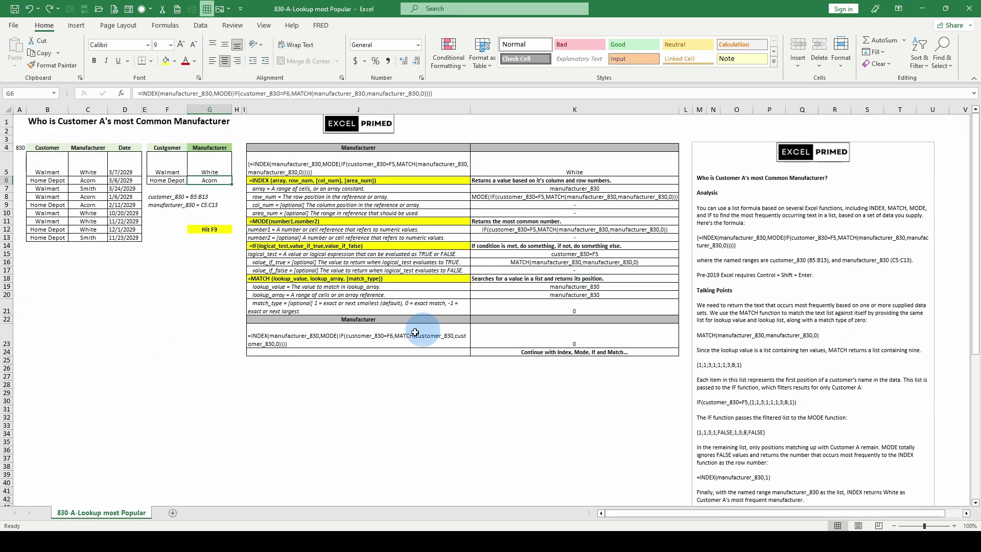
pyautogui.click(312, 340)
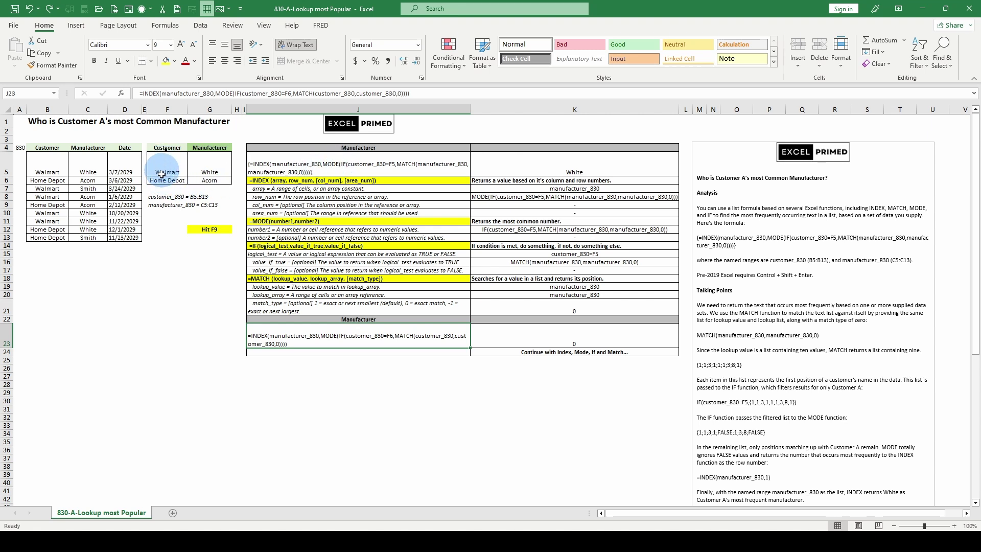
pyautogui.click(167, 307)
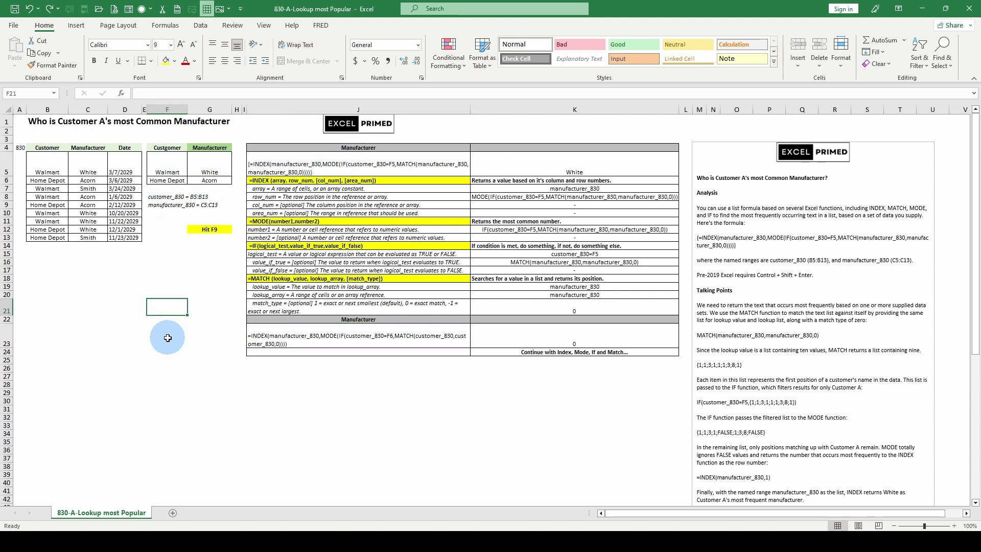